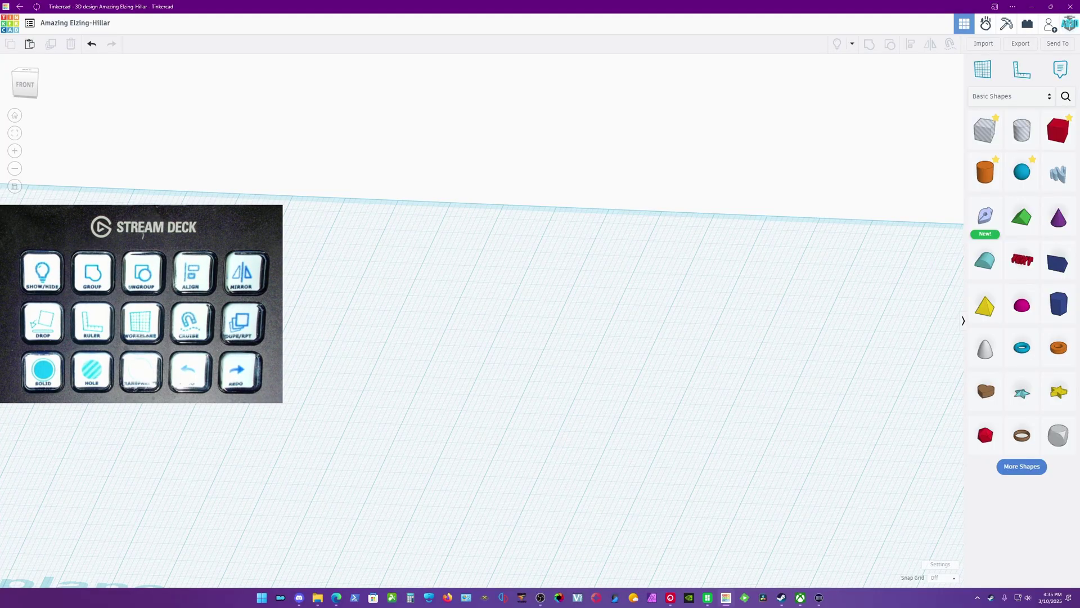
# - Place a box on the workplane and round its edges with a radius of about 3.1
pyautogui.moveTo(1058, 129); pyautogui.dragTo(454, 442)
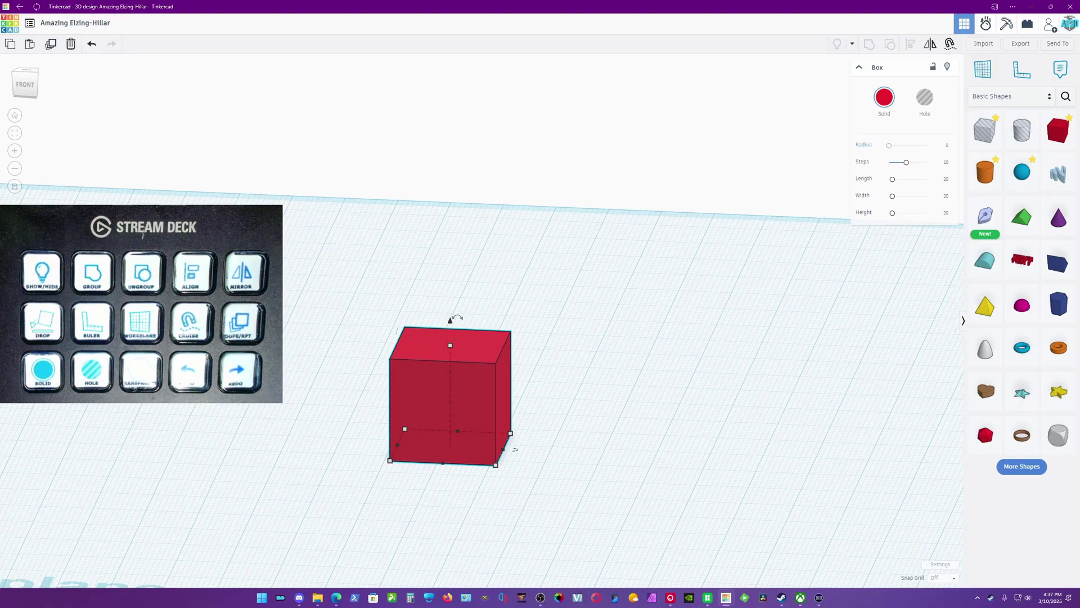
pyautogui.moveTo(889, 146); pyautogui.dragTo(895, 145)
pyautogui.moveTo(562, 360); pyautogui.dragTo(579, 391, button='right')
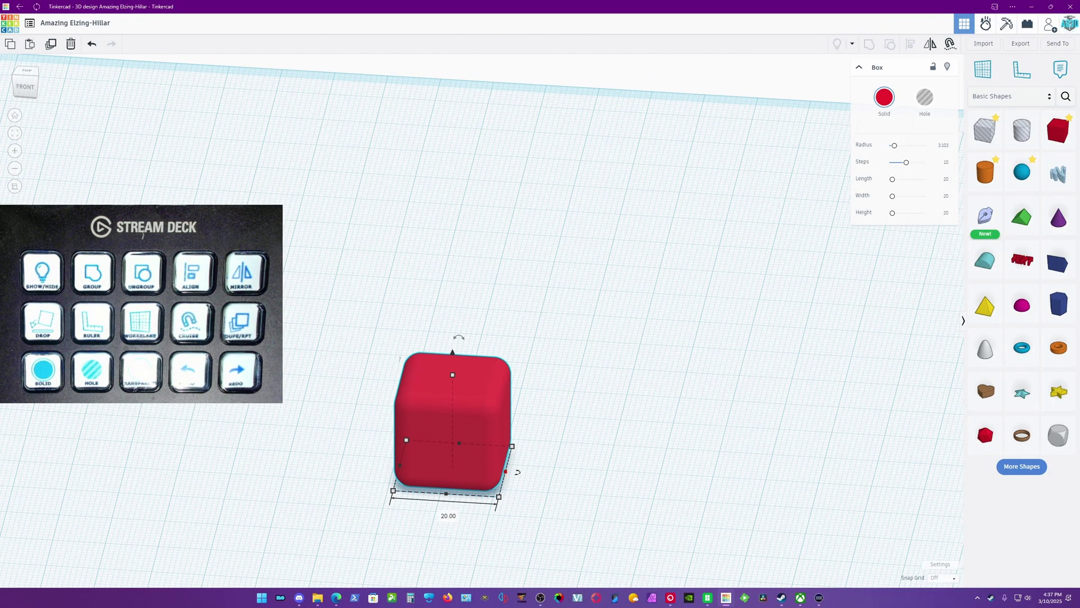
# - Set the rounded box's length to about 90.86 and its width to about 83.97
pyautogui.moveTo(505, 471); pyautogui.dragTo(804, 489)
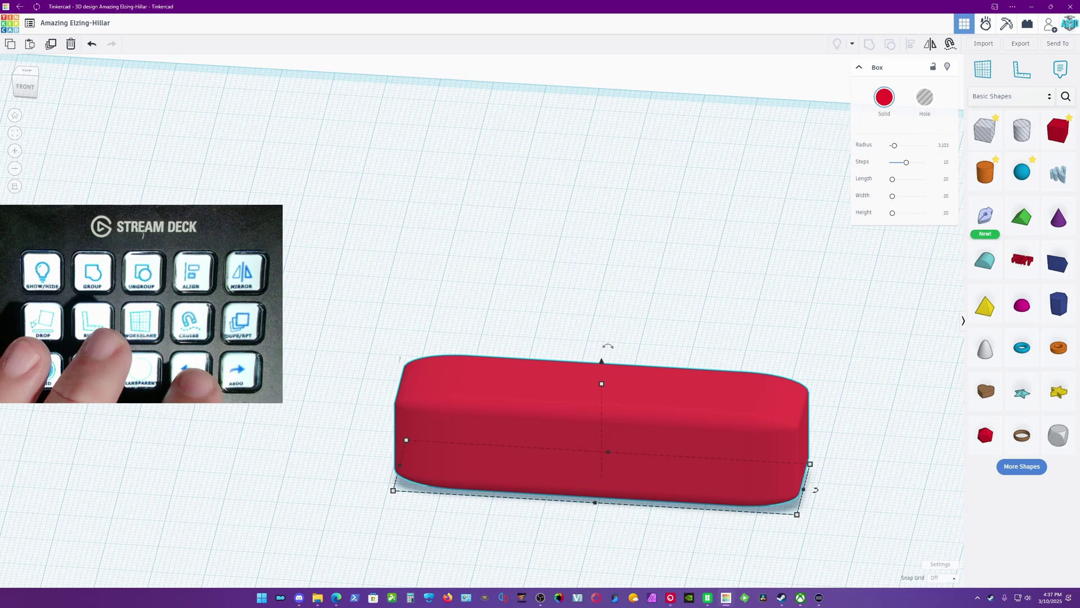
pyautogui.hotkey('ctrl', 'z')
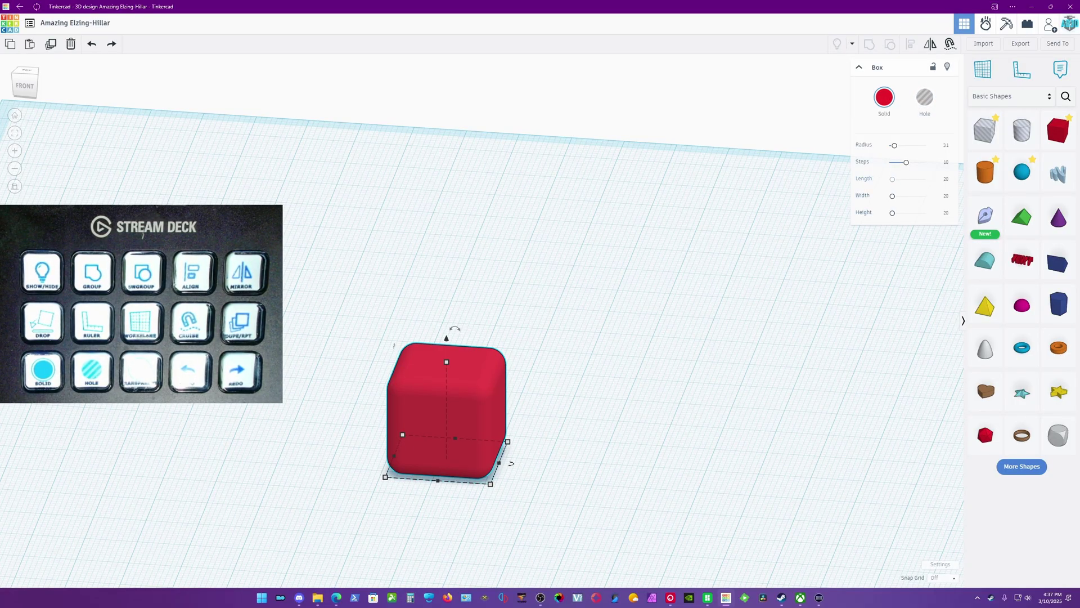
pyautogui.moveTo(893, 179)
pyautogui.mouseDown()
pyautogui.moveTo(905, 179)
pyautogui.moveTo(896, 195)
pyautogui.mouseUp()
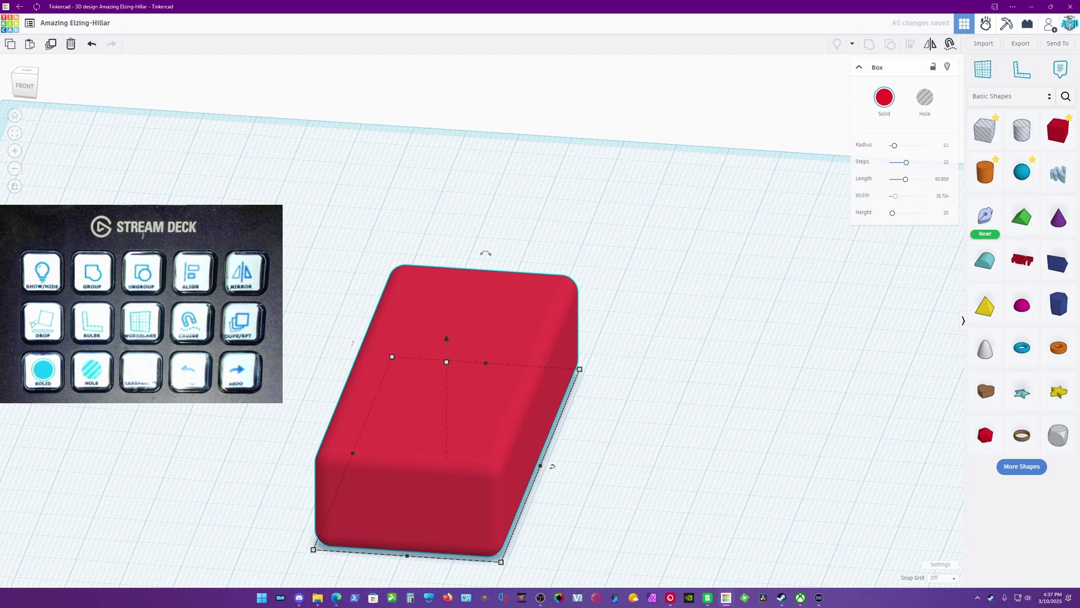
pyautogui.moveTo(895, 196); pyautogui.dragTo(904, 196)
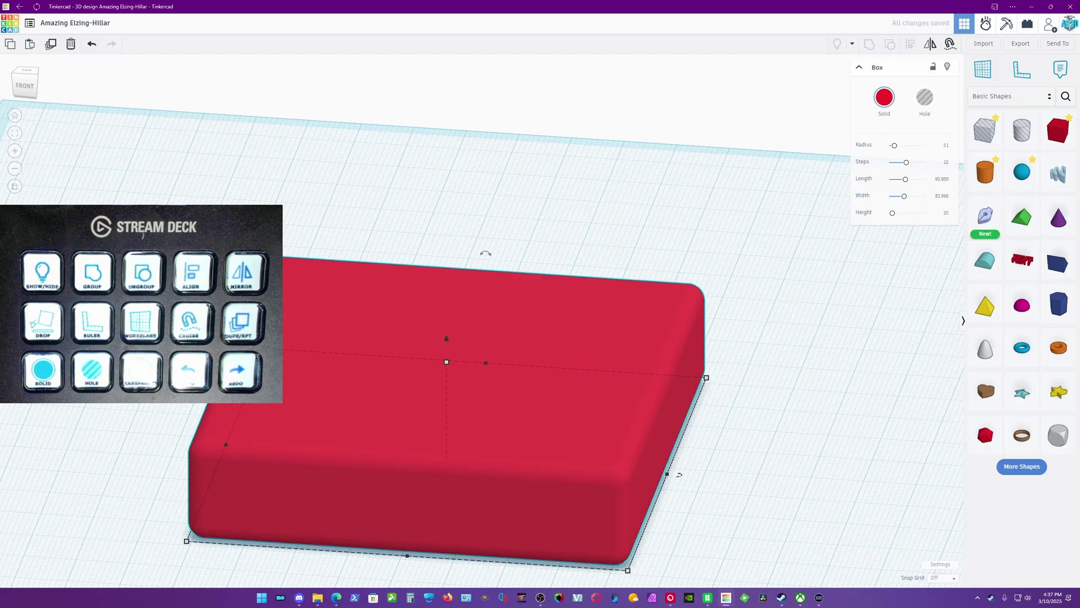
# - Duplicate the box, raise the copy about 8.02 mm, and shrink it to about 86.26 long by 79.37 wide
pyautogui.moveTo(540, 393); pyautogui.dragTo(506, 355, button='right')
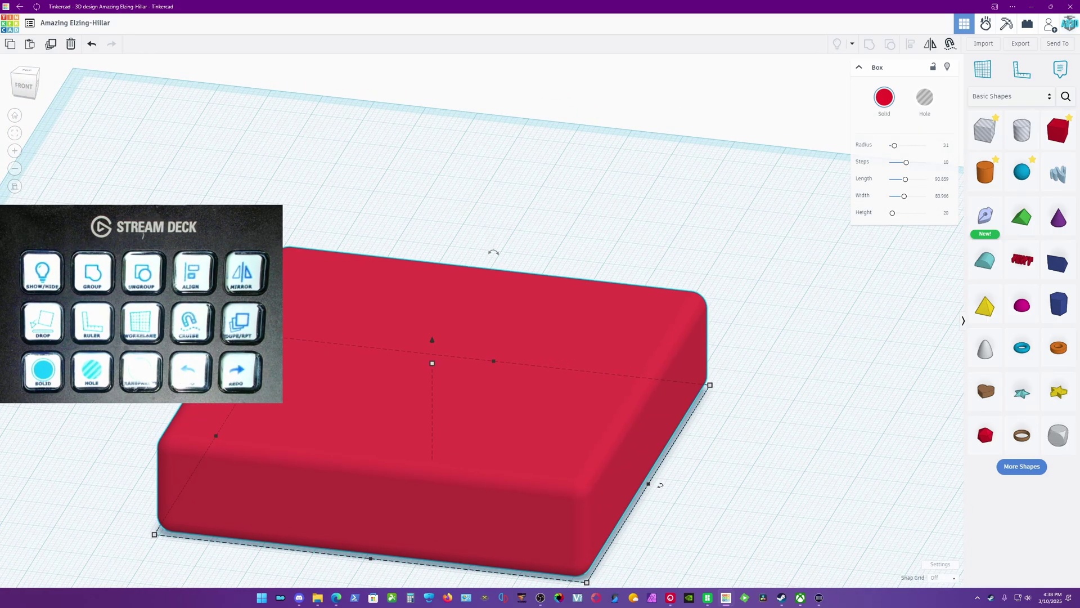
pyautogui.scroll(-3, 481, 318)
pyautogui.moveTo(481, 318)
pyautogui.mouseDown(button='right')
pyautogui.moveTo(526, 320)
pyautogui.moveTo(497, 321)
pyautogui.mouseUp(button='right')
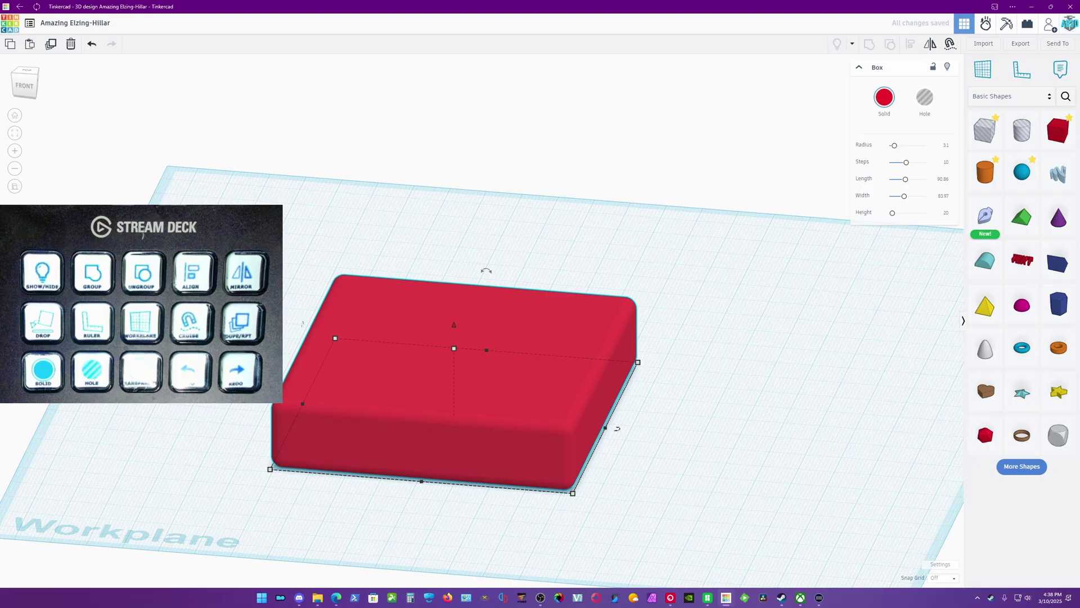
pyautogui.moveTo(454, 325); pyautogui.dragTo(454, 298)
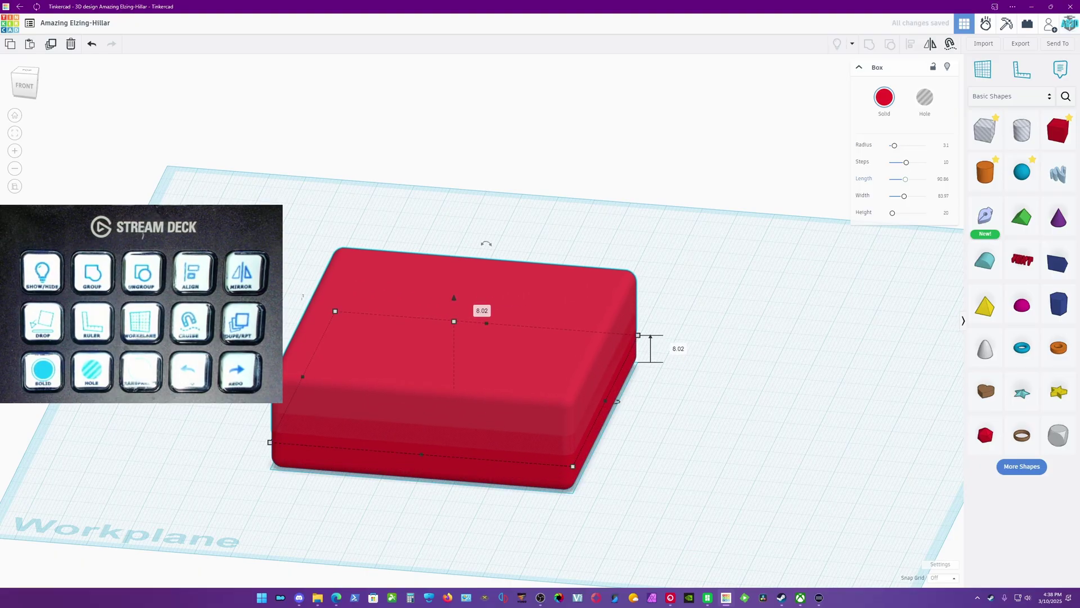
pyautogui.moveTo(905, 179); pyautogui.dragTo(903, 196)
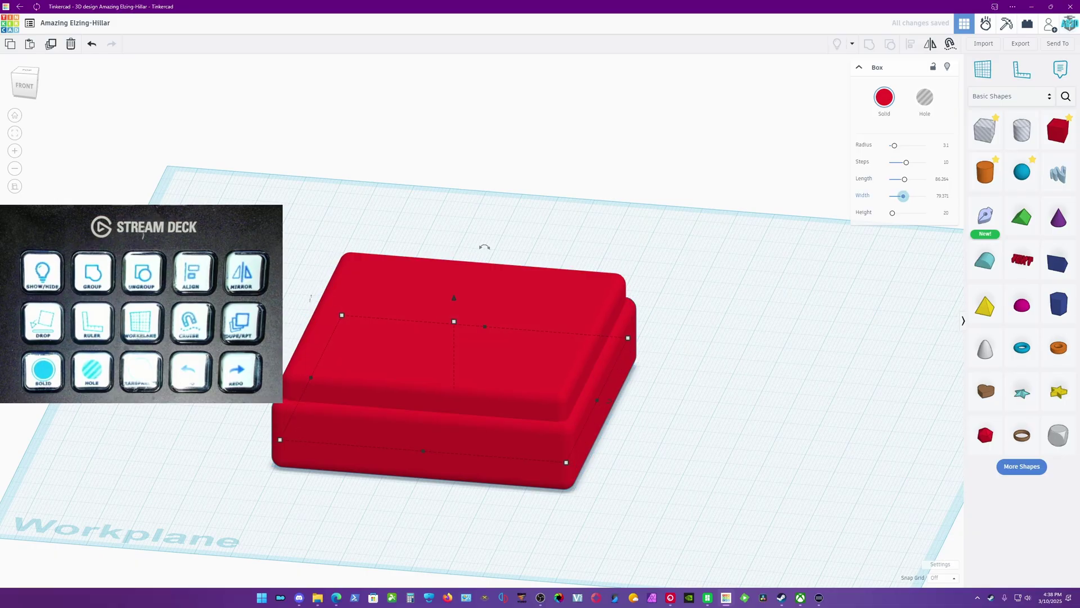
# - Make the larger lower box transparent so the smaller box inside it can be seen
pyautogui.moveTo(675, 394); pyautogui.dragTo(676, 287, button='right')
pyautogui.hotkey('ctrl', 'Up')
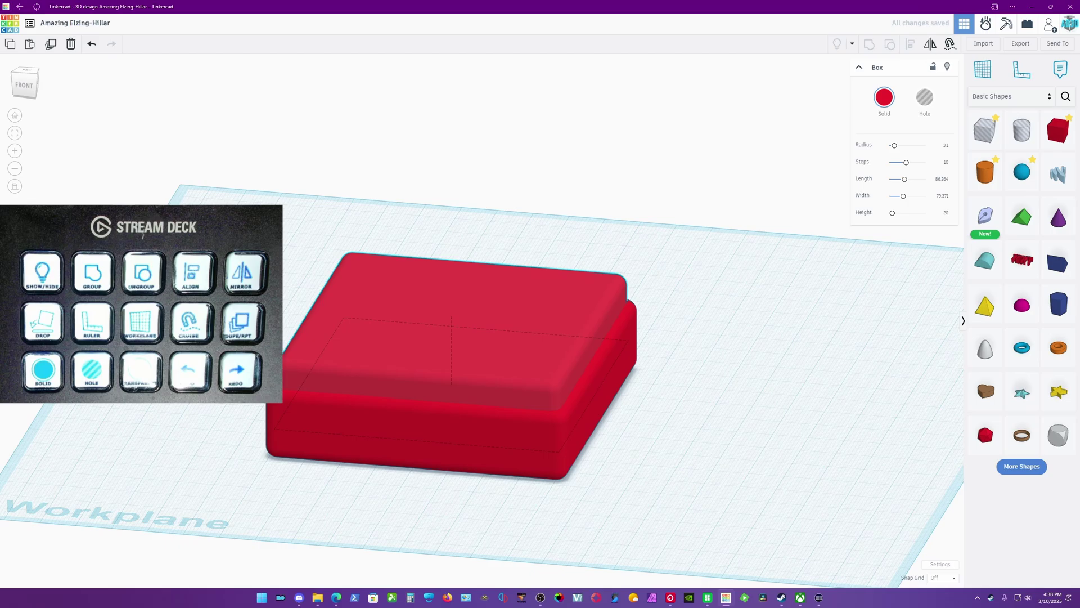
pyautogui.hotkey('ctrl', 'Down')
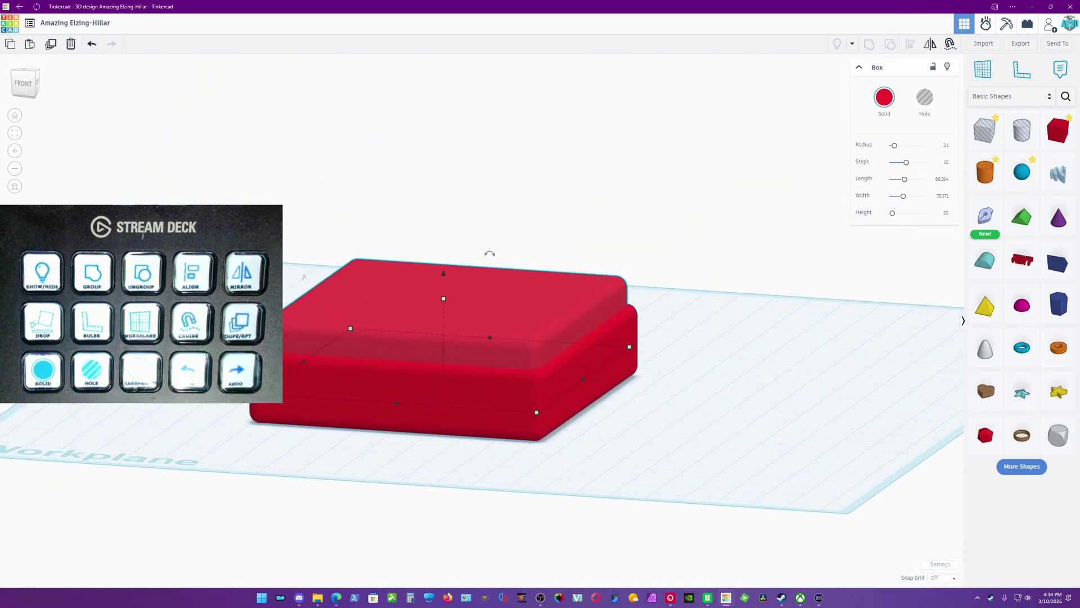
pyautogui.click(428, 400)
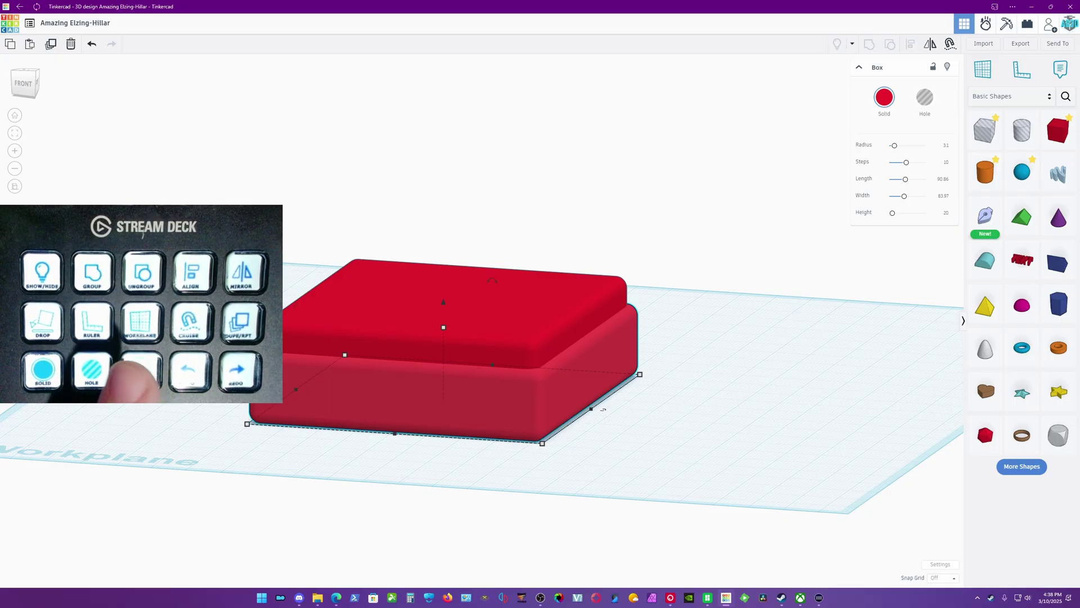
pyautogui.press('t')
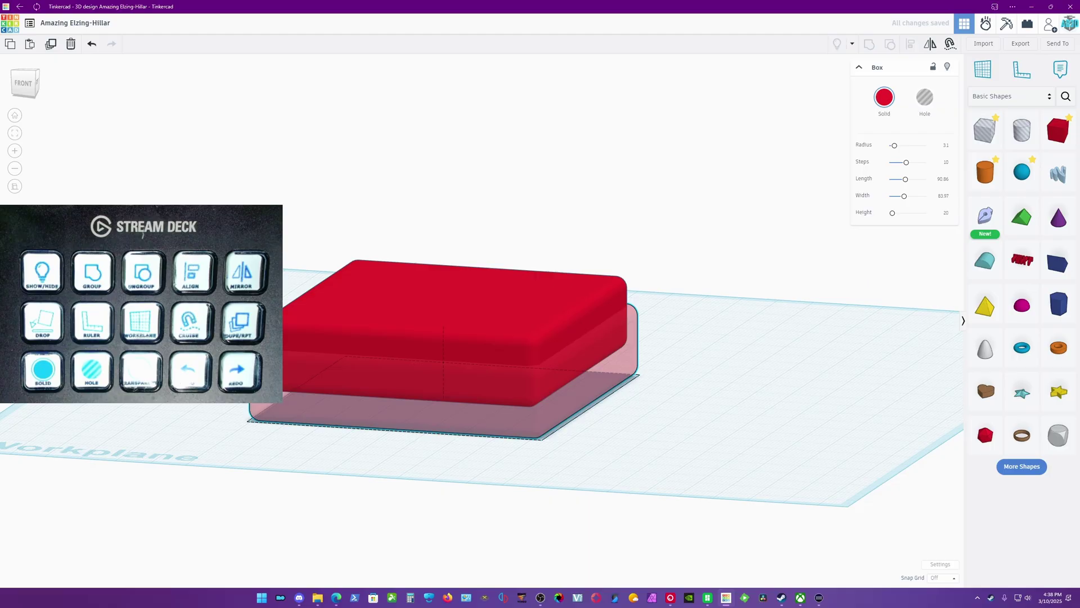
pyautogui.moveTo(506, 281); pyautogui.dragTo(465, 279, button='right')
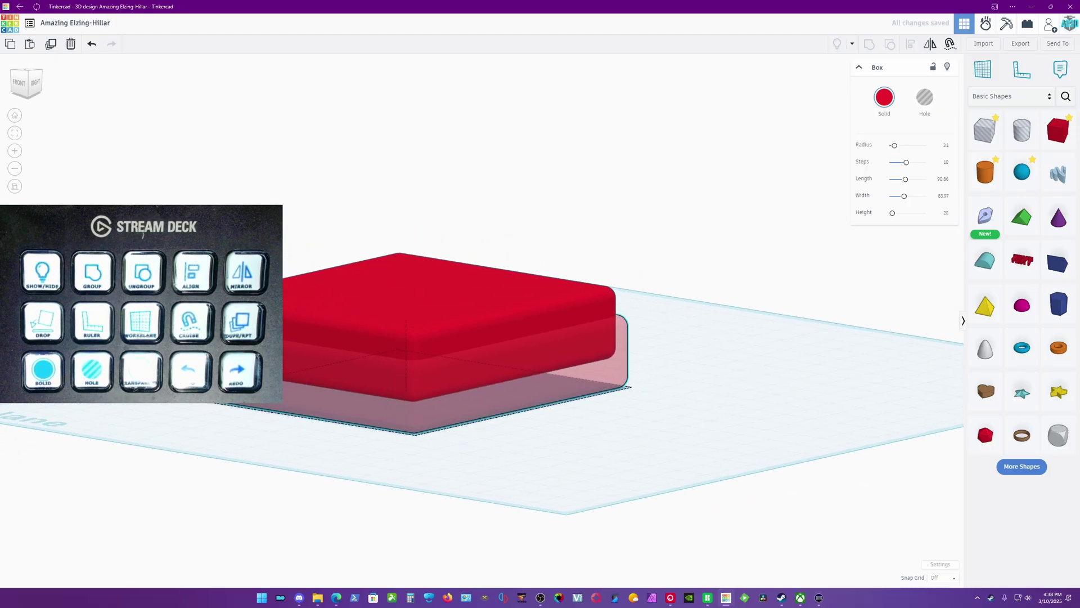
pyautogui.hotkey('ctrl', 'Left')
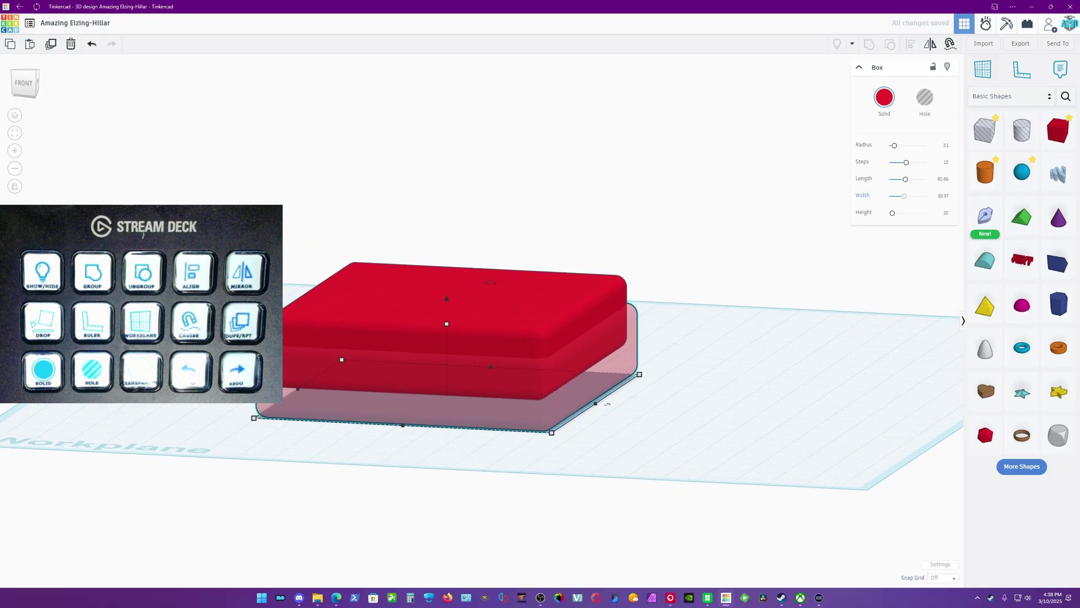
pyautogui.hotkey('ctrl', 'z')
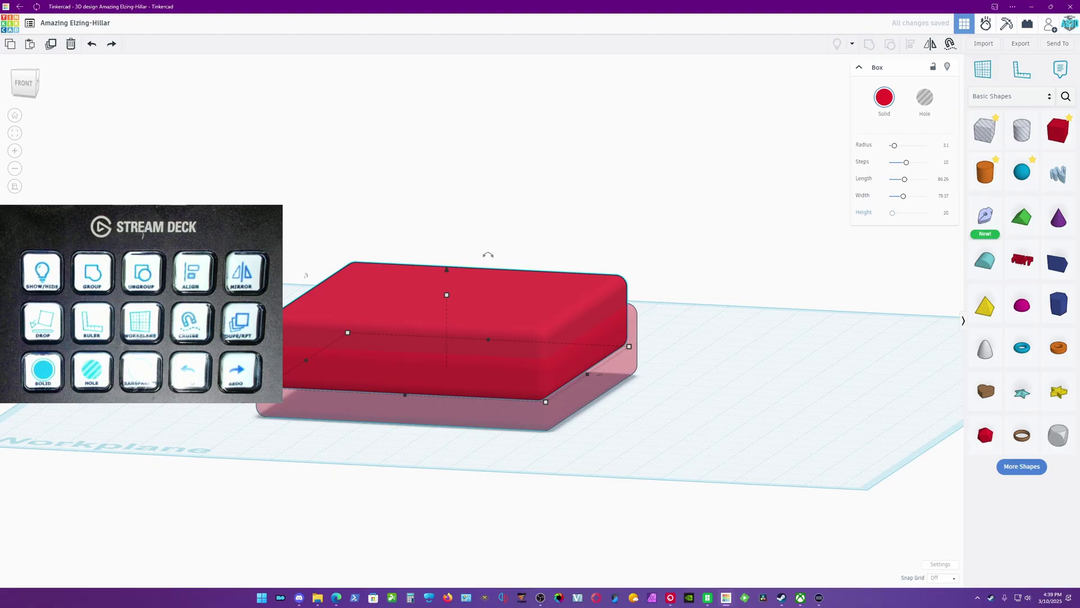
# - Set the inner box's height to about 24.23 and lower it to about 2.16 mm above the workplane
pyautogui.moveTo(892, 212); pyautogui.dragTo(894, 213)
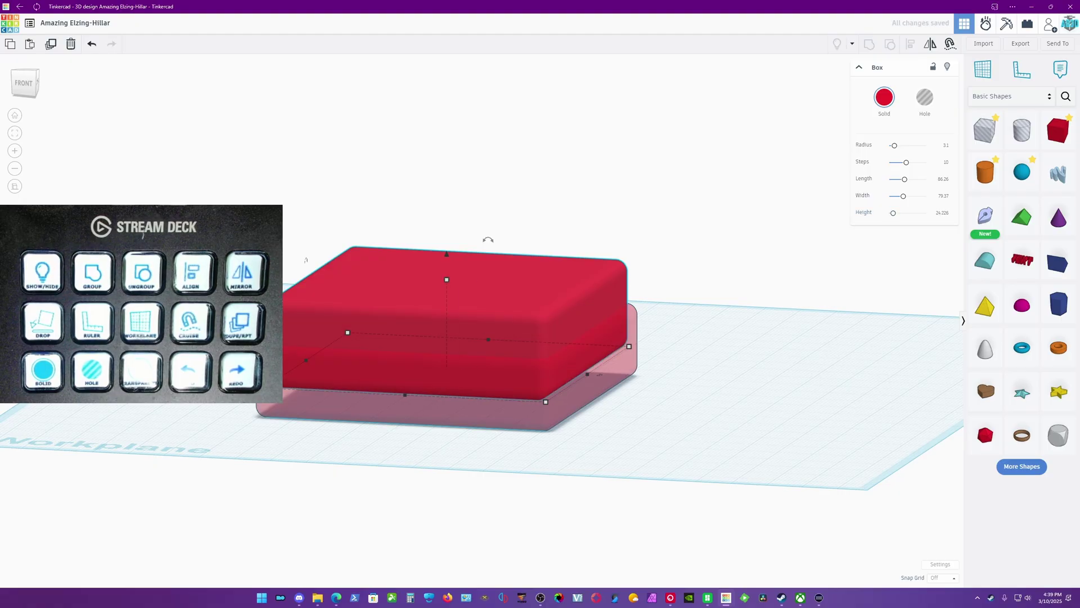
pyautogui.click(24, 82)
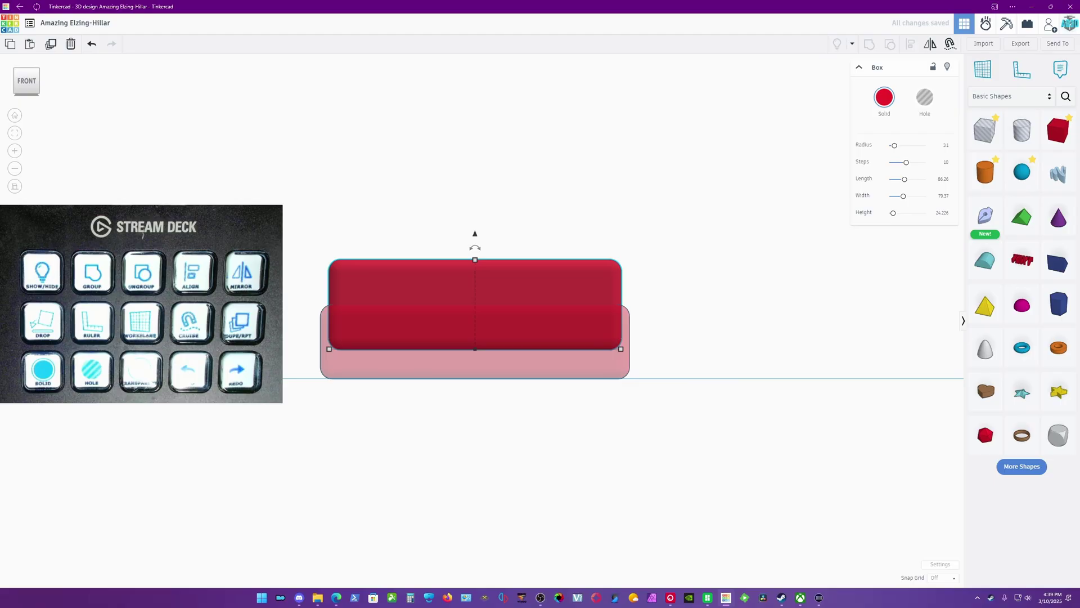
pyautogui.moveTo(475, 233); pyautogui.dragTo(475, 256)
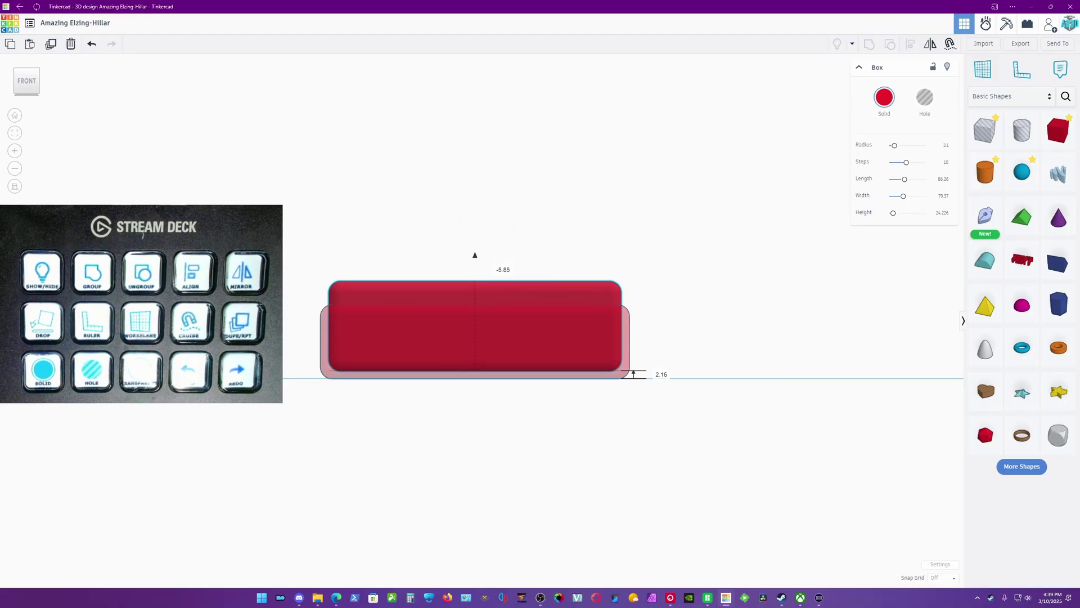
# - Turn the outer box back into an opaque solid and change the inner box into a hole
pyautogui.moveTo(474, 256); pyautogui.dragTo(354, 355, button='right')
pyautogui.moveTo(585, 318); pyautogui.dragTo(588, 460, button='right')
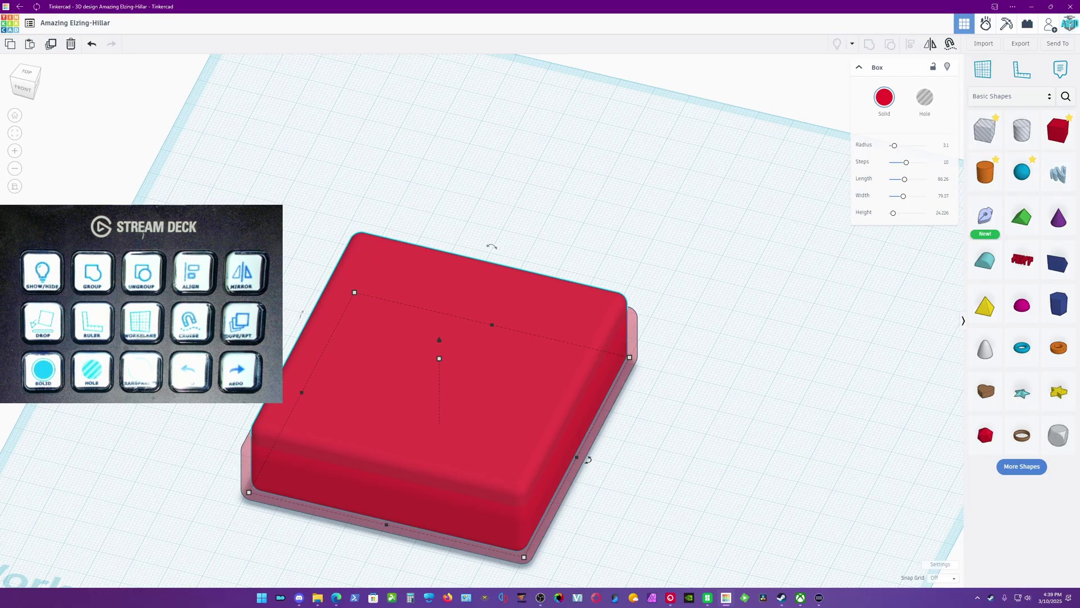
pyautogui.moveTo(588, 459); pyautogui.dragTo(613, 419, button='right')
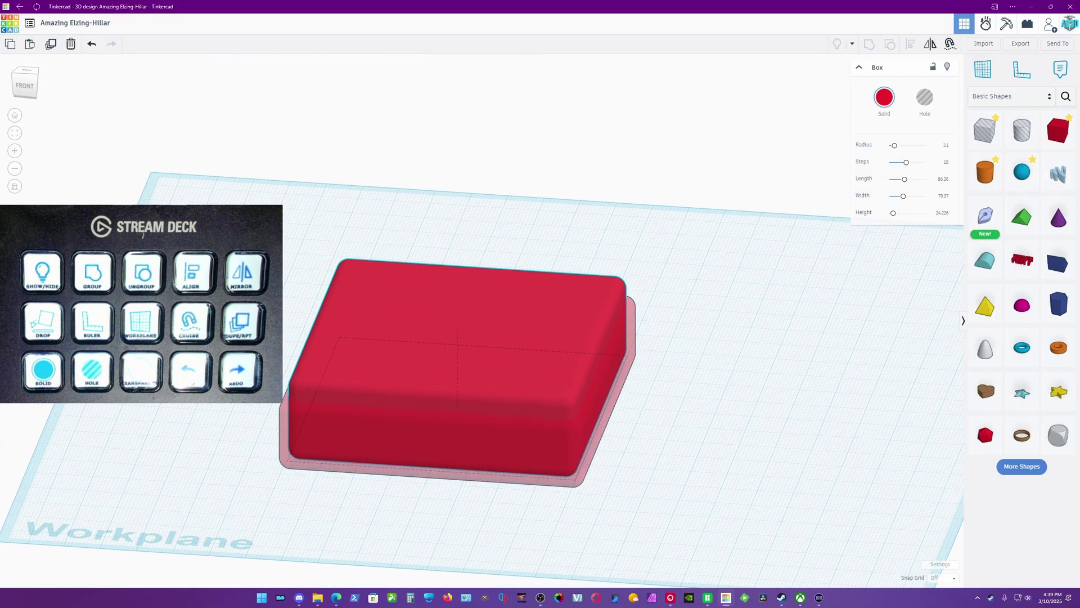
pyautogui.click(618, 423)
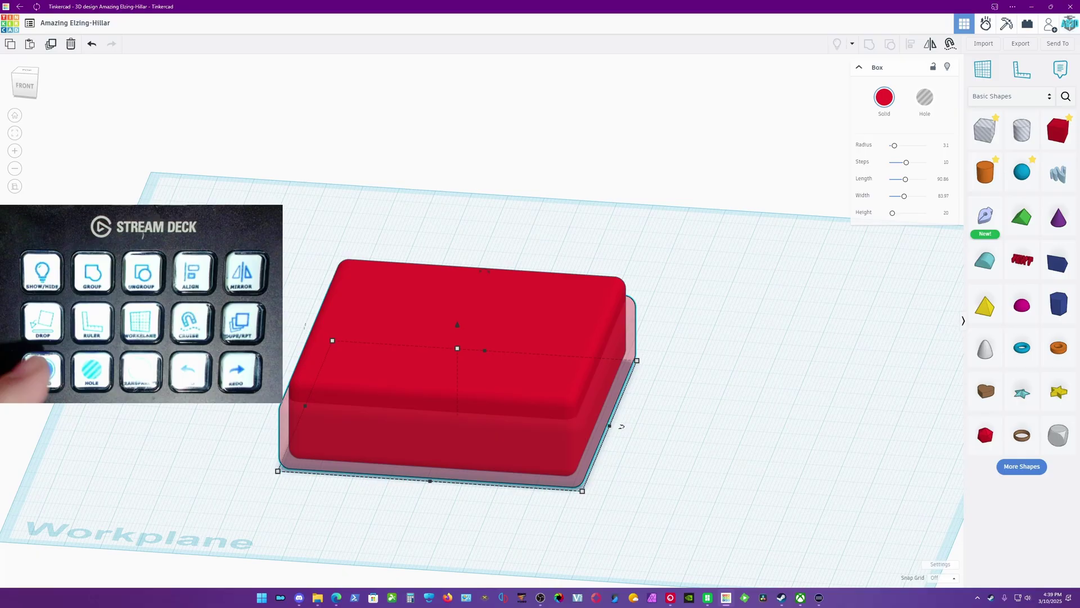
pyautogui.press('s')
pyautogui.click(614, 418)
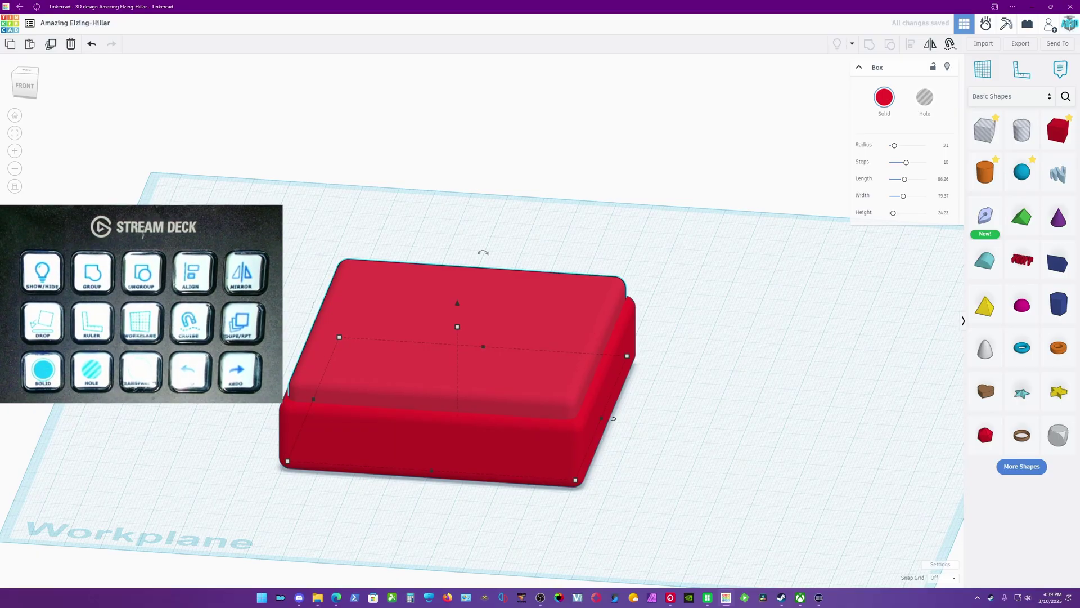
pyautogui.press('h')
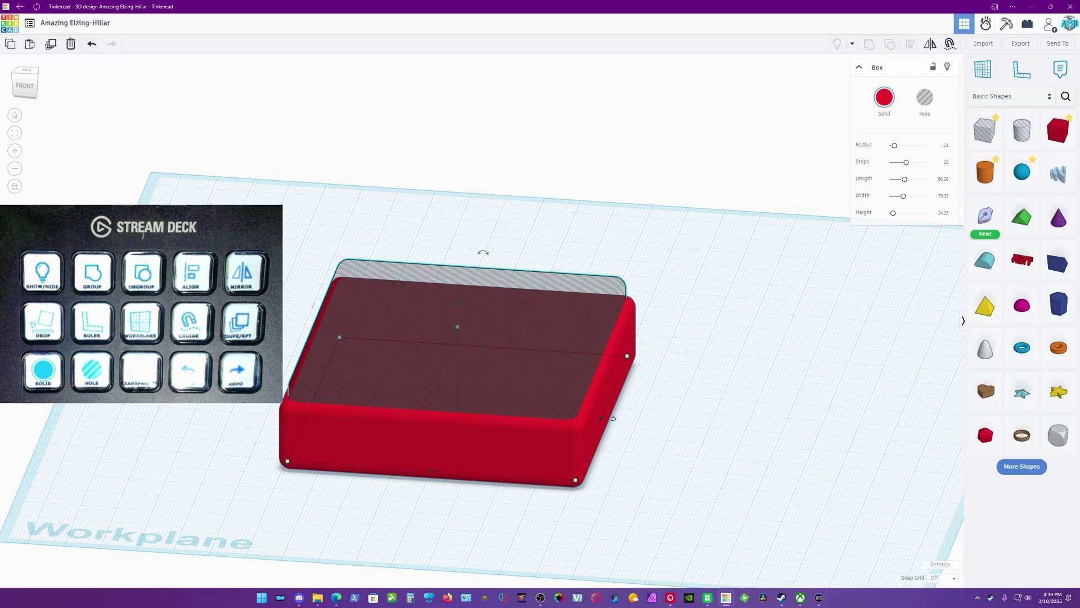
# - Group the solid outer box with the inner hole to cut out an open tray
pyautogui.moveTo(266, 224); pyautogui.dragTo(628, 503)
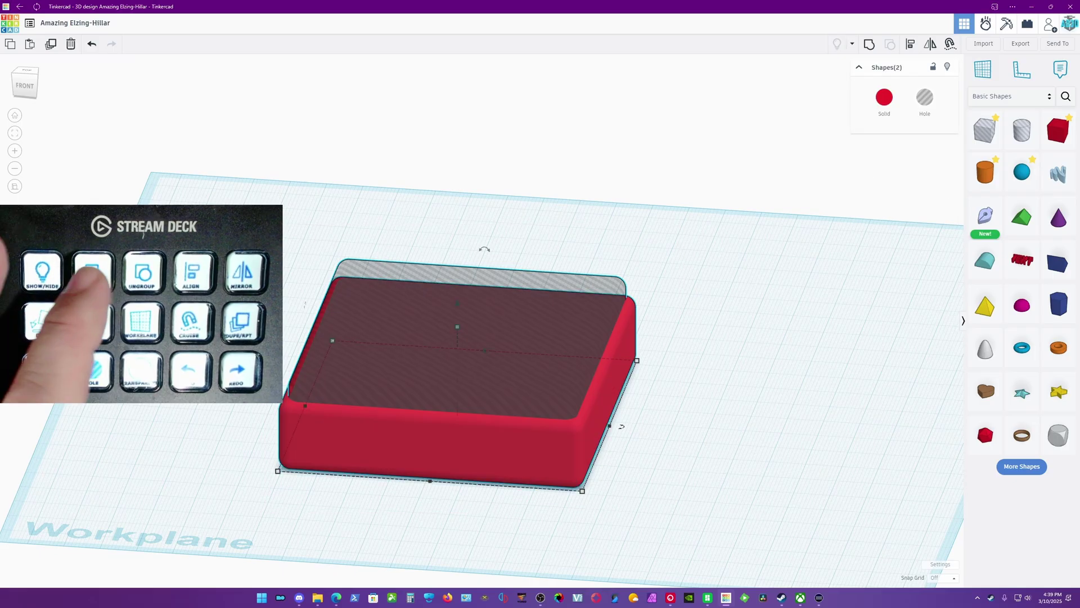
pyautogui.hotkey('ctrl', 'g')
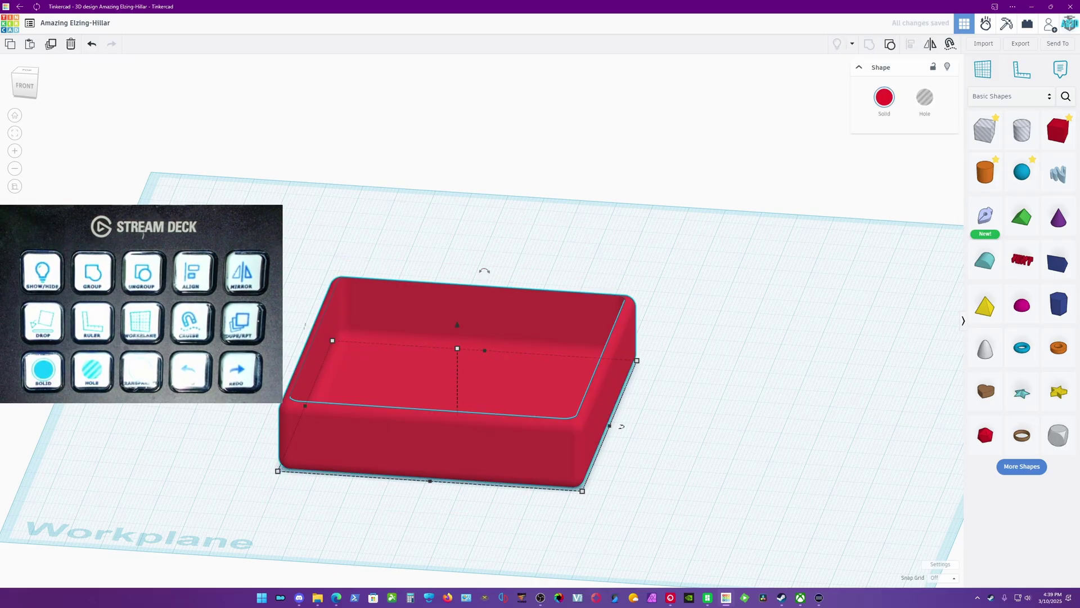
pyautogui.moveTo(628, 502); pyautogui.dragTo(394, 507, button='right')
pyautogui.scroll(6, 477, 317)
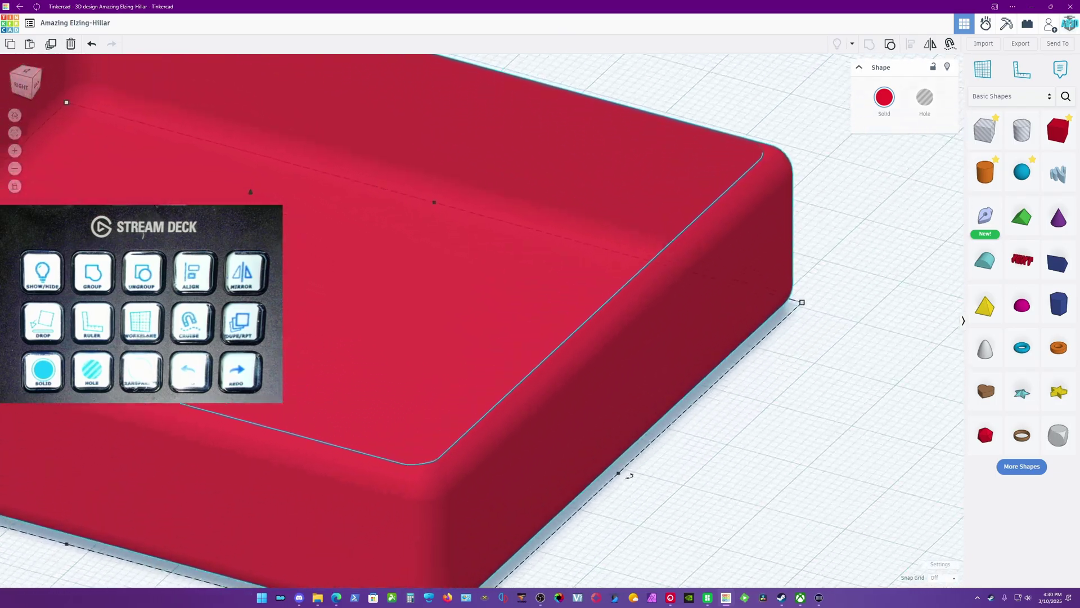
pyautogui.scroll(-5, 490, 322)
pyautogui.moveTo(489, 322); pyautogui.dragTo(703, 333, button='right')
pyautogui.moveTo(703, 333); pyautogui.dragTo(633, 258, button='middle')
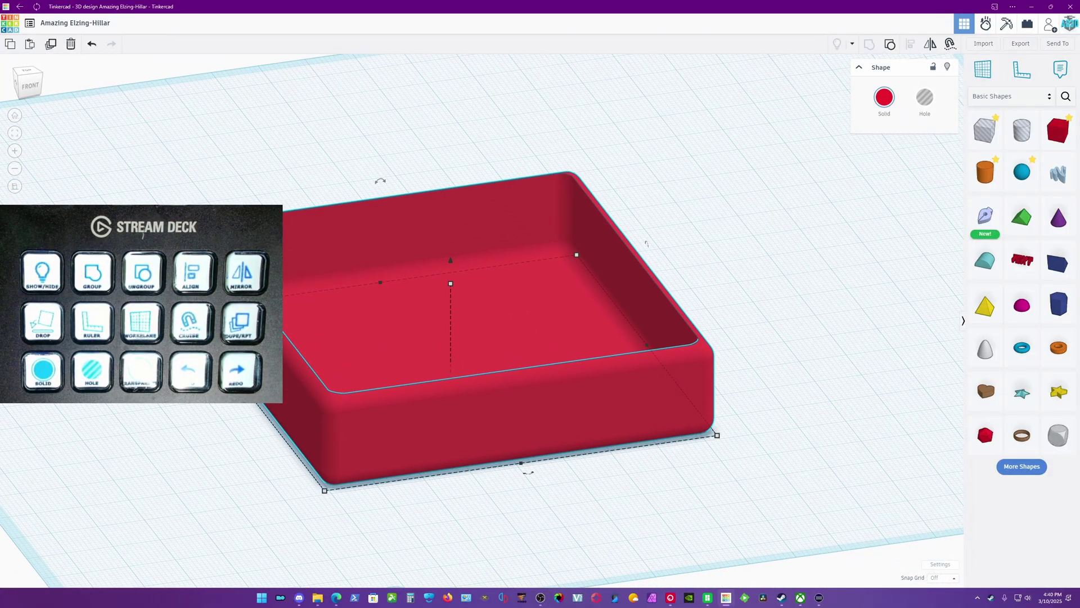